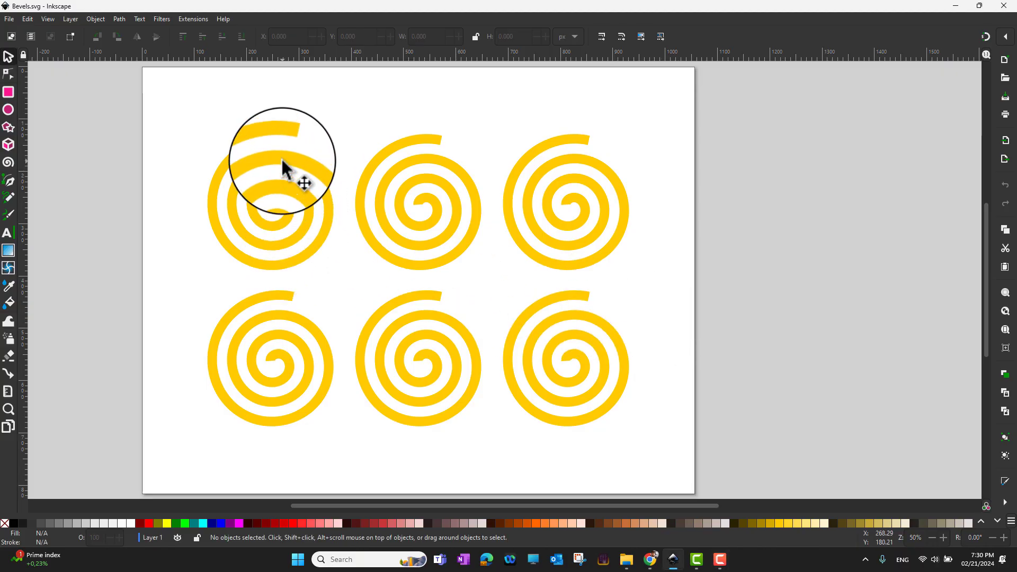
Apply the Filters > Bevels > Bloom effect to the top-left spiral
left_click(283, 160)
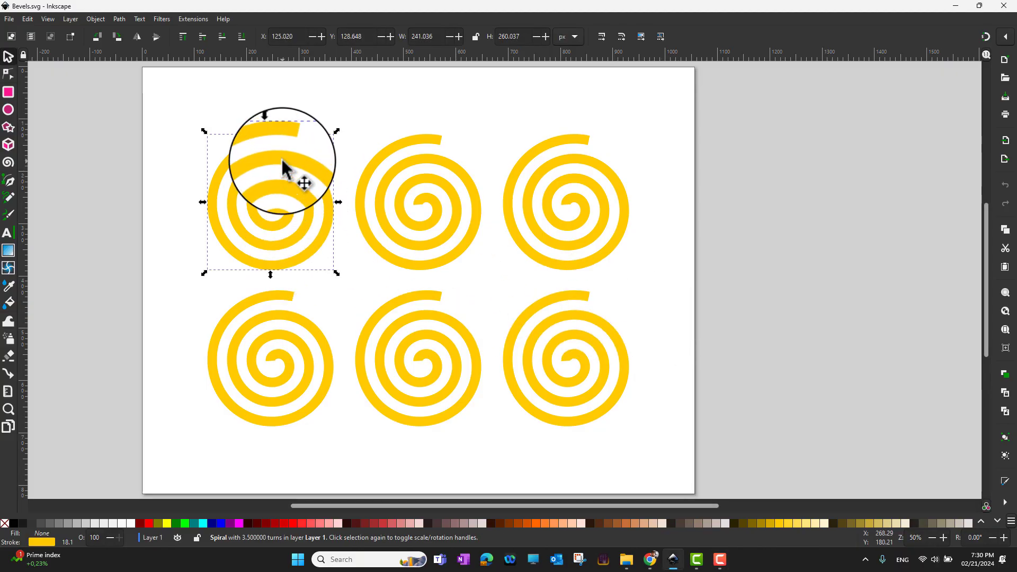
left_click(151, 20)
mouse_move(175, 32)
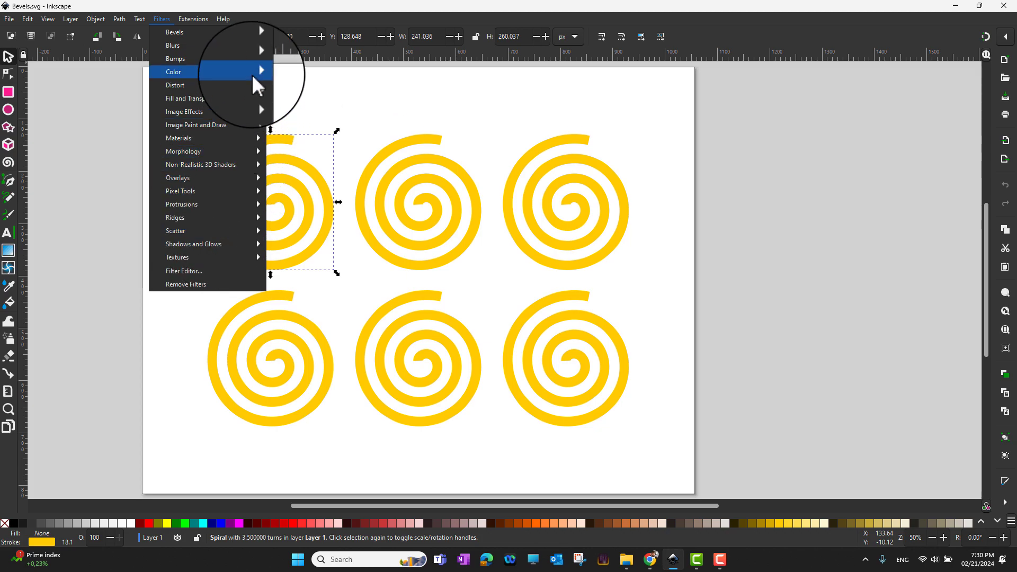
mouse_move(235, 50)
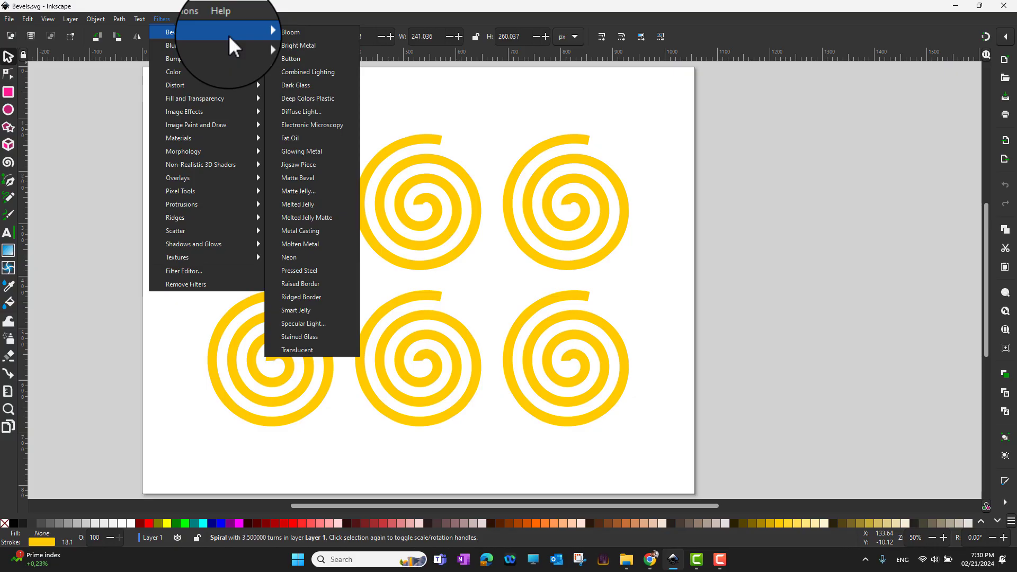
left_click(285, 32)
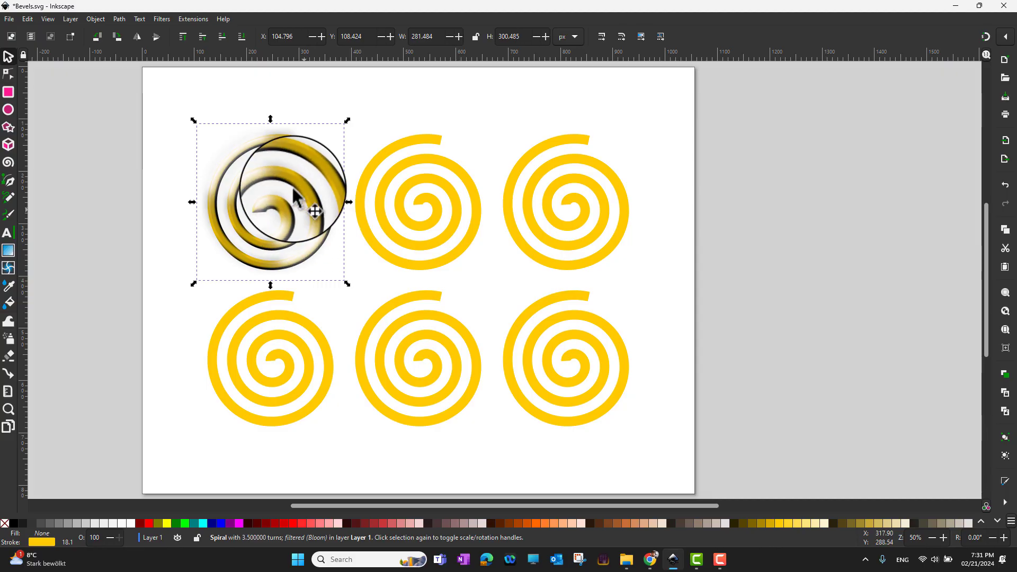
Open the Filter Editor on the Bloom filter and widen its docked panel
left_click(162, 20)
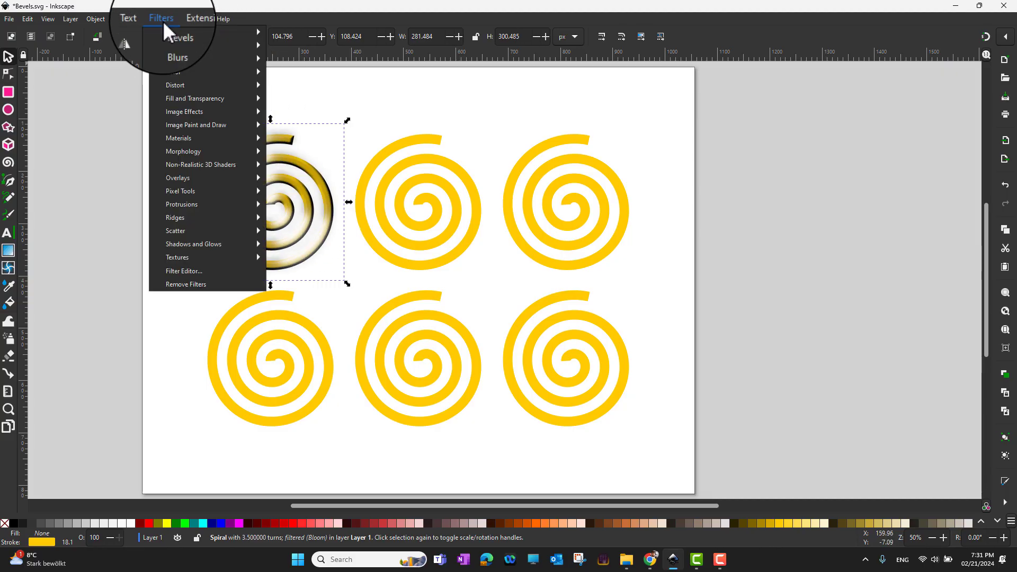
left_click(197, 270)
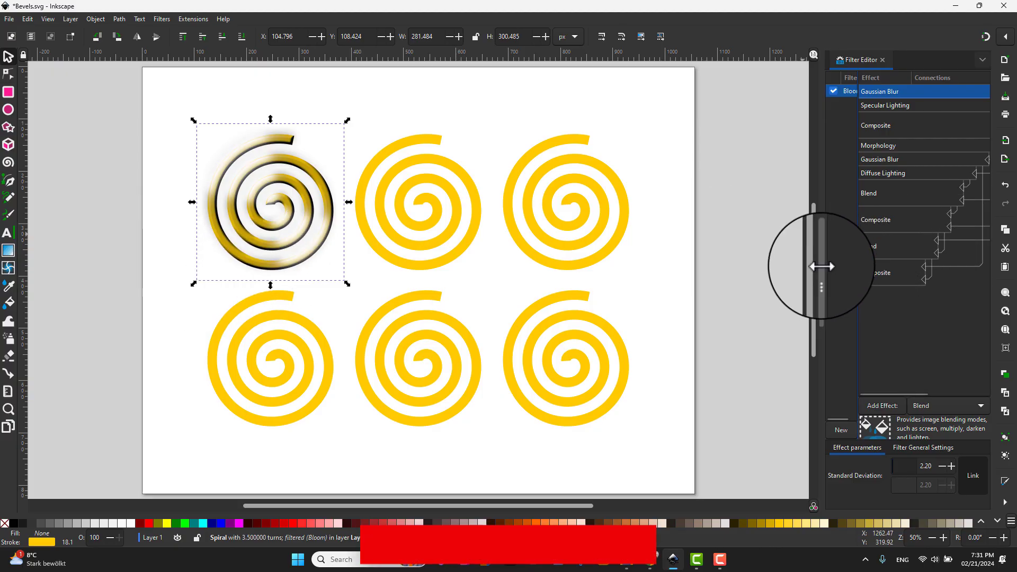
left_click_drag(821, 269, 686, 269)
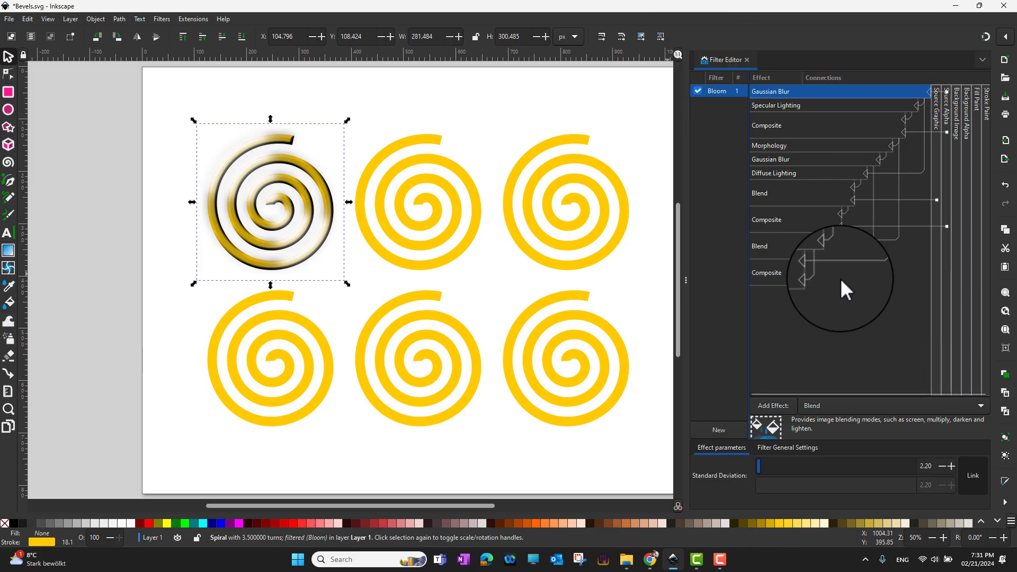
Toggle Bloom off and on to compare, then set its Gaussian Blur standard deviation to 1
left_click(698, 90)
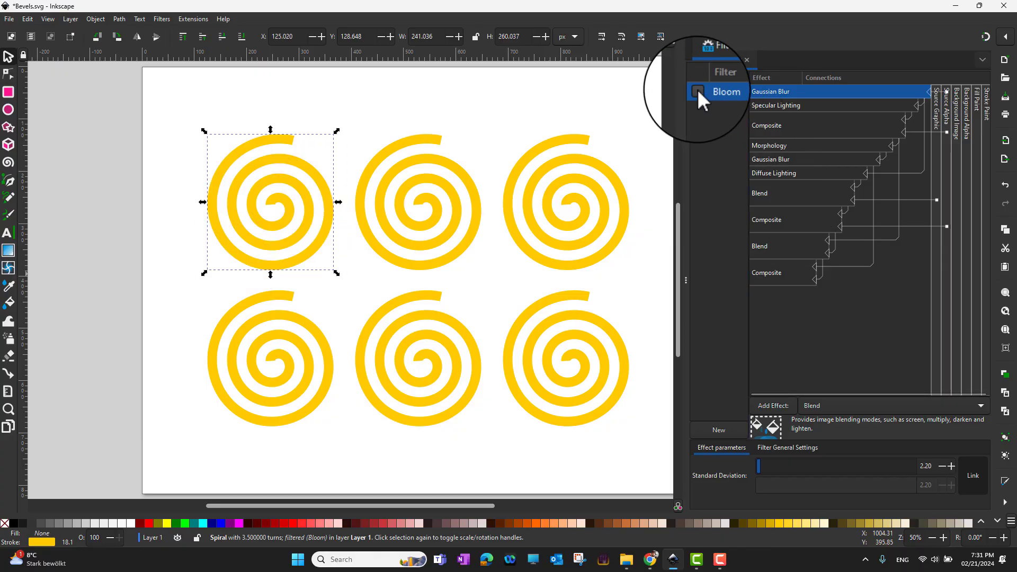
left_click(698, 91)
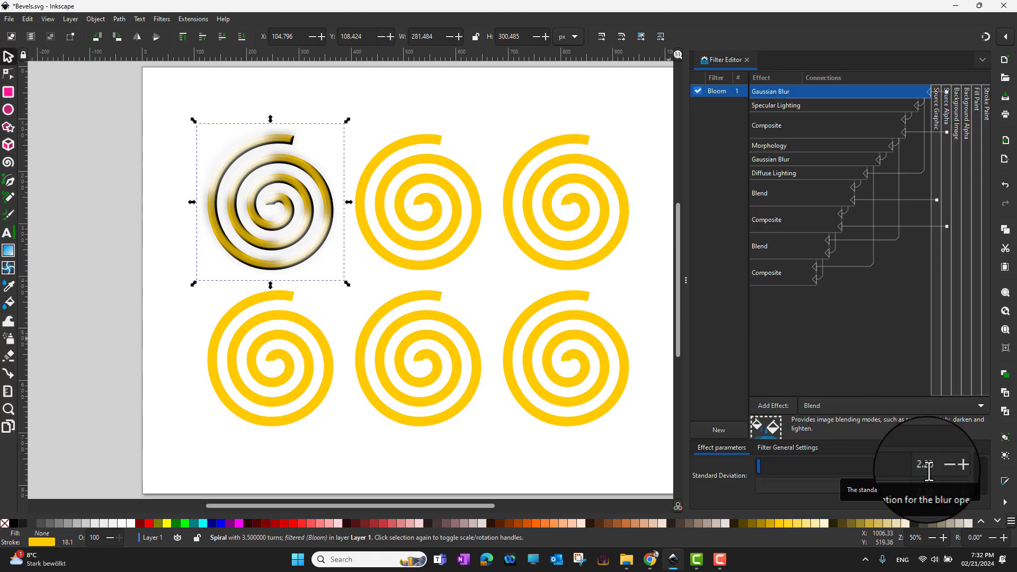
double_click(929, 471)
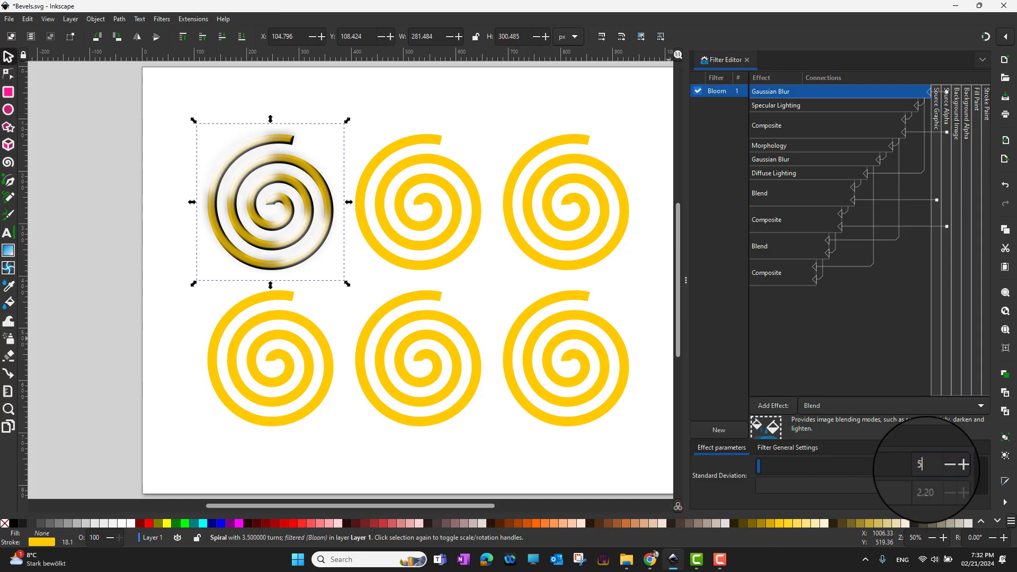
key("Return")
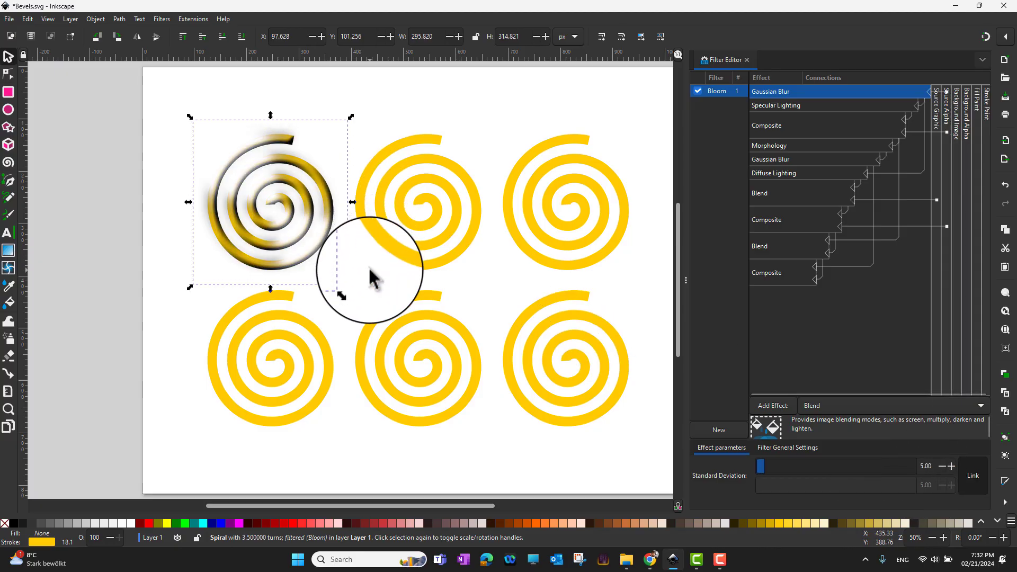
double_click(924, 465)
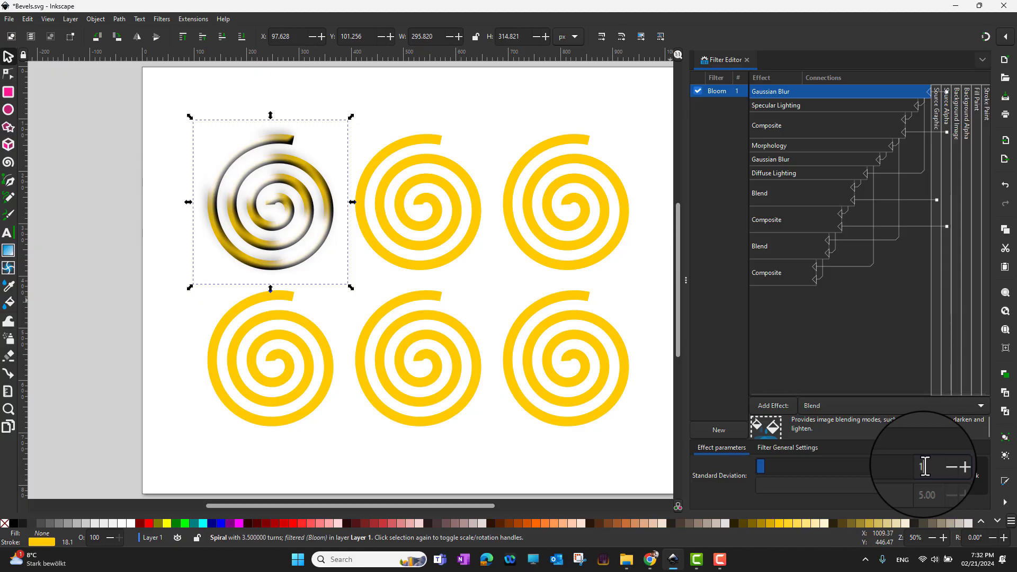
type("1")
key("Return")
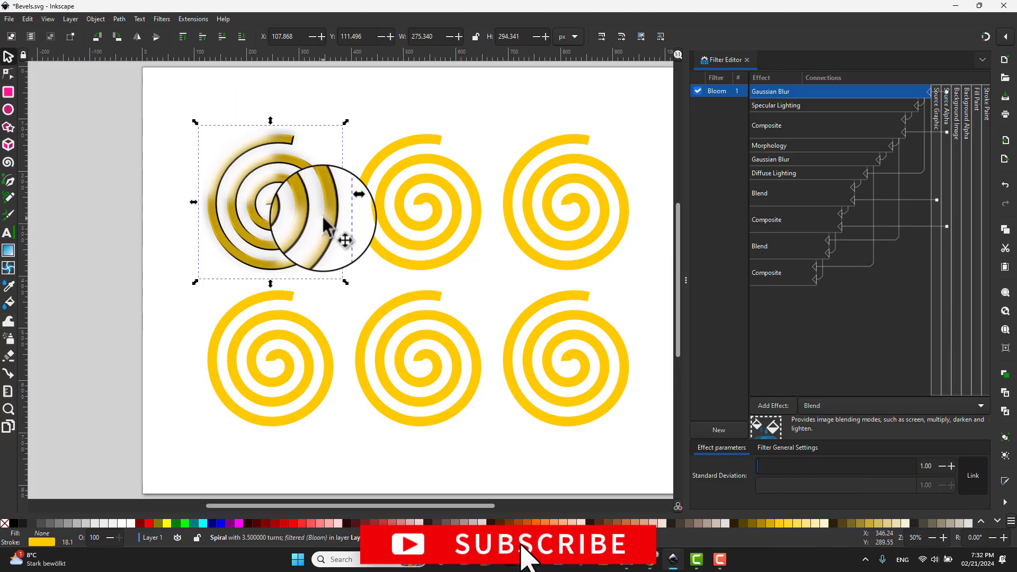
Lower the Bloom Specular Lighting constant to 0.07 and open the Specular Color picker
left_click(778, 108)
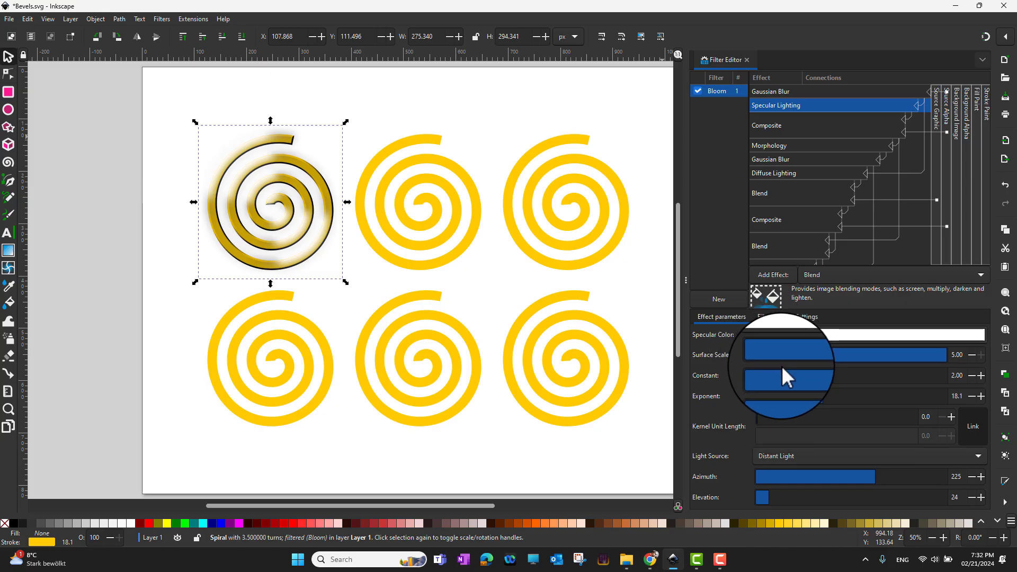
left_click_drag(831, 376, 759, 378)
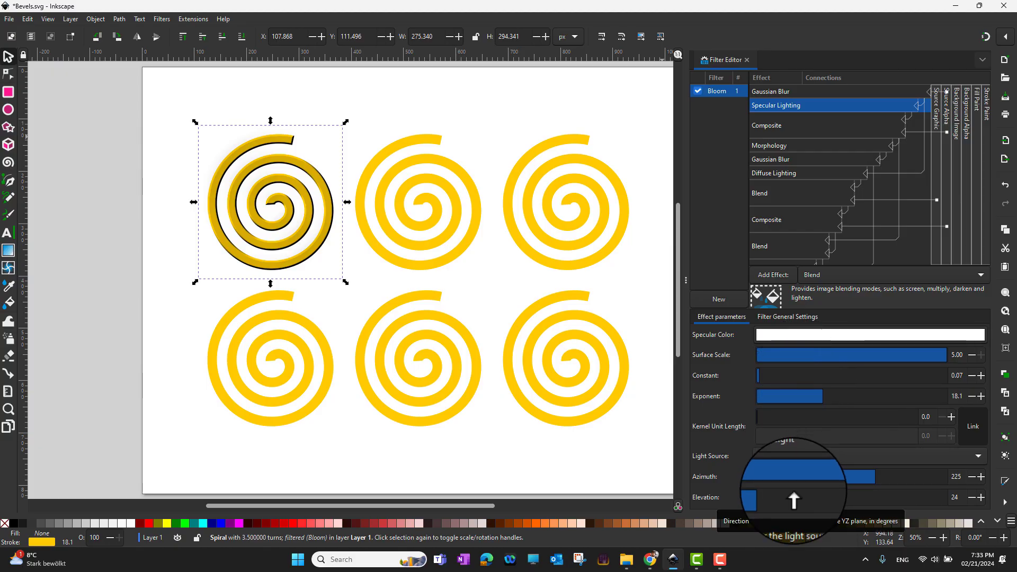
left_click(780, 333)
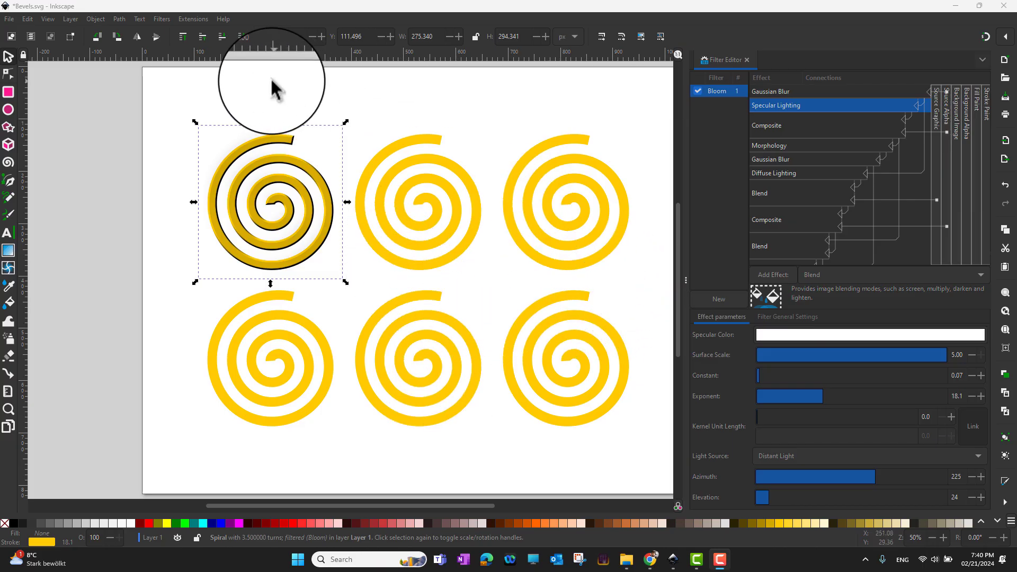
left_click(226, 20)
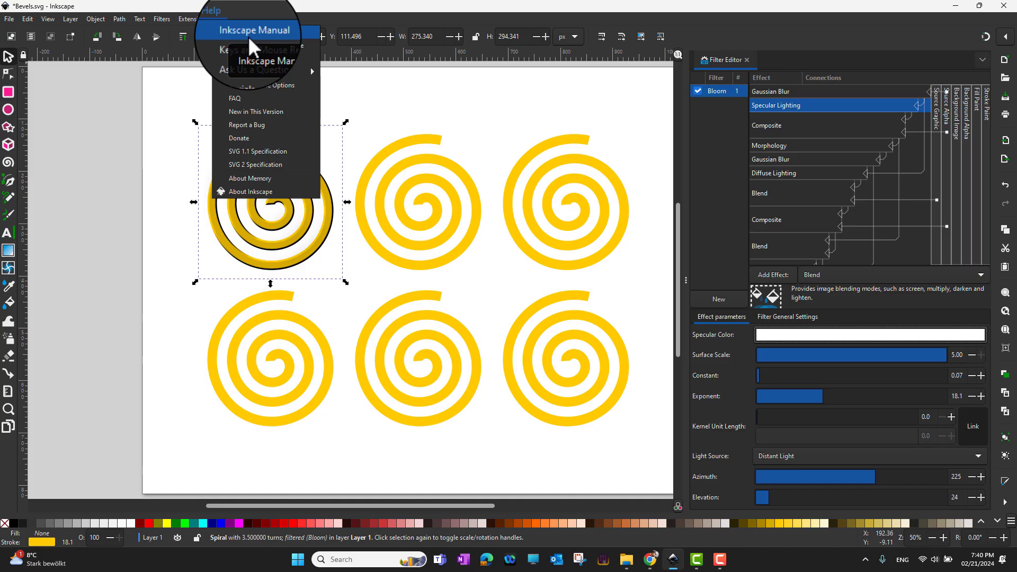
left_click(472, 118)
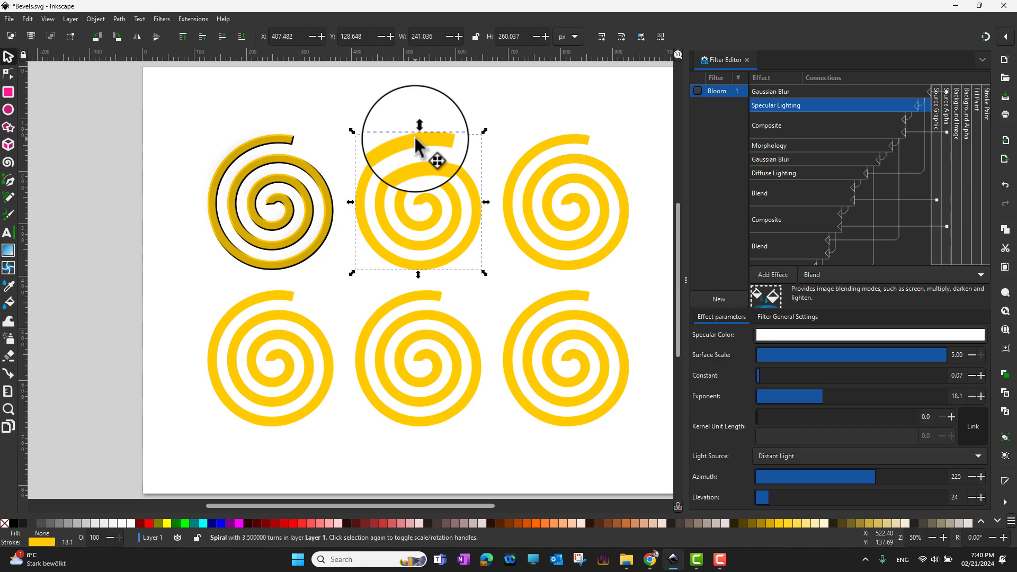
Apply the Filters > Bevels > Melted Jelly effect to the top-middle spiral
left_click(162, 19)
mouse_move(171, 32)
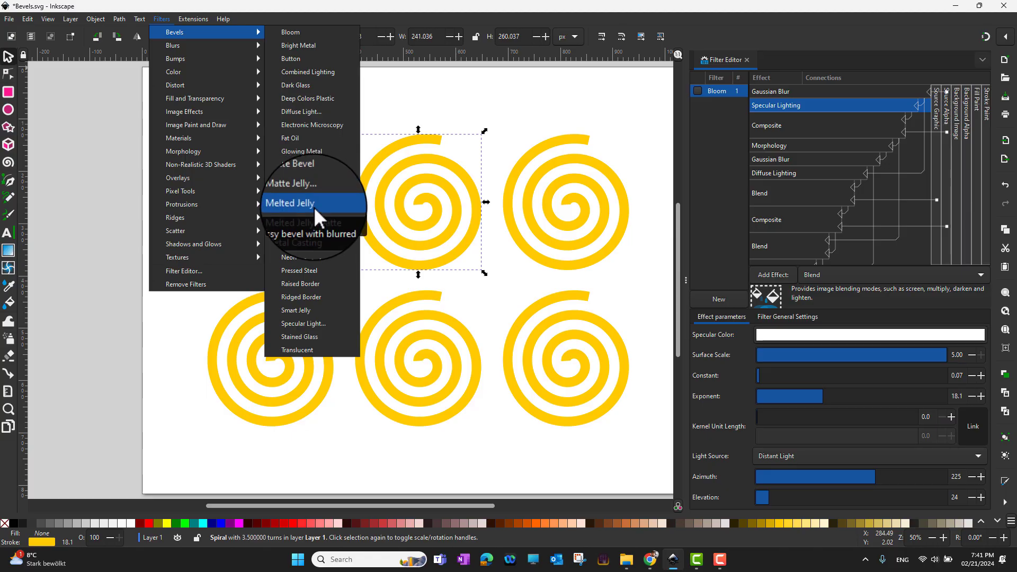
left_click(313, 209)
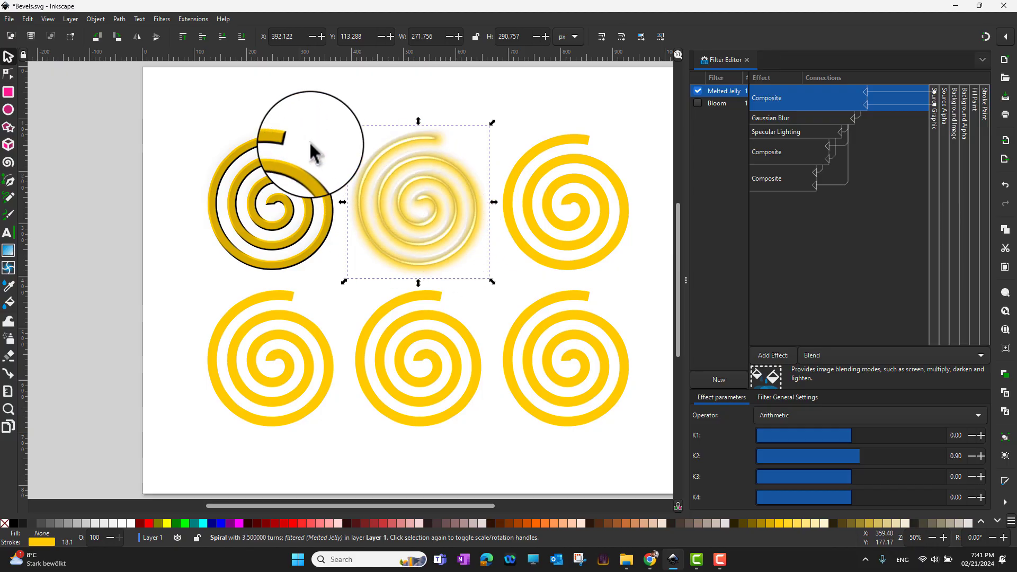
left_click(544, 177)
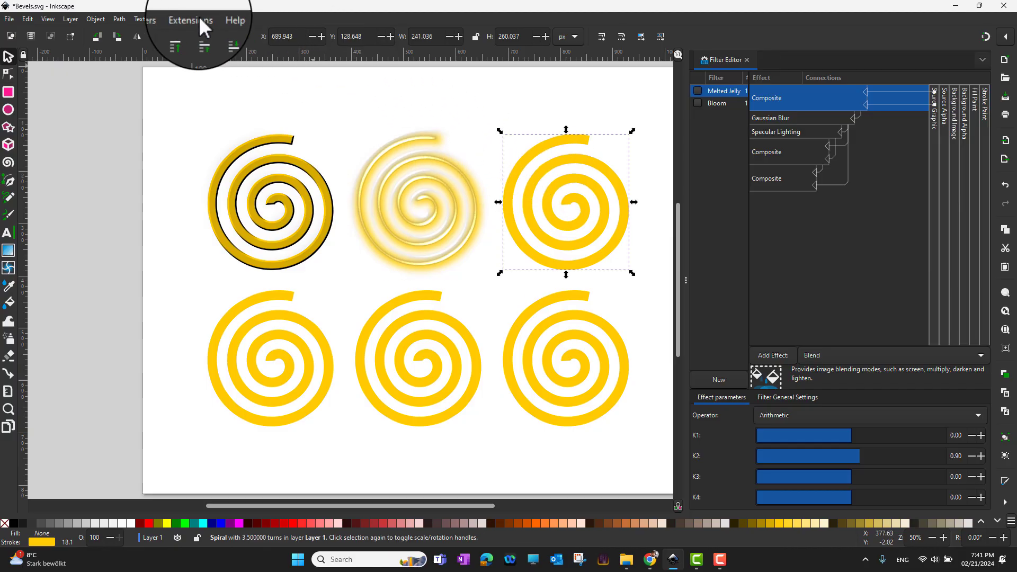
Apply the Filters > Bevels > Stained Glass effect to the top-right spiral
left_click(162, 19)
mouse_move(172, 32)
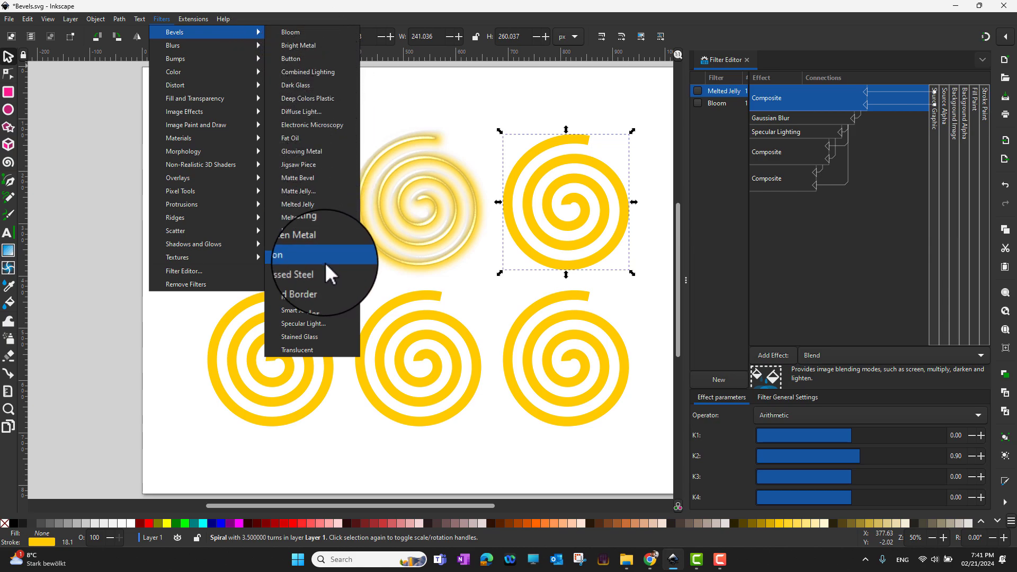
left_click(307, 338)
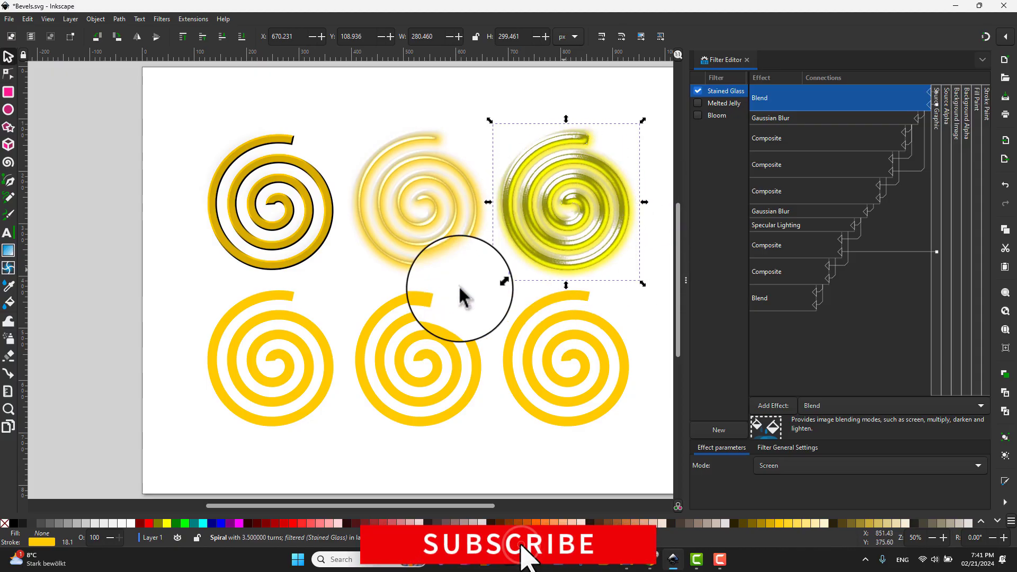
left_click(277, 325)
Apply the Filters > Bevels > Raised Border effect to the bottom-left spiral
left_click(162, 19)
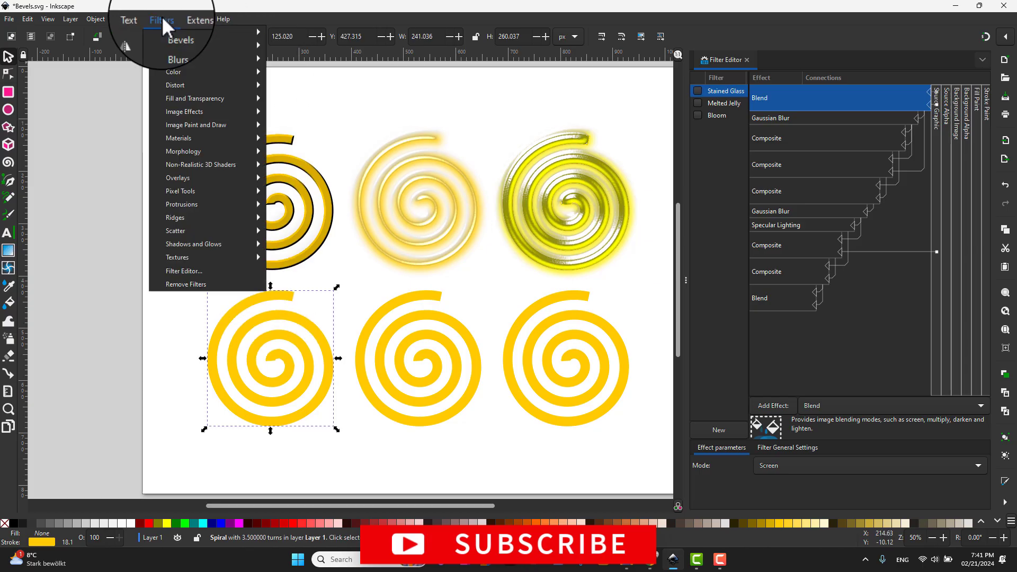
mouse_move(180, 30)
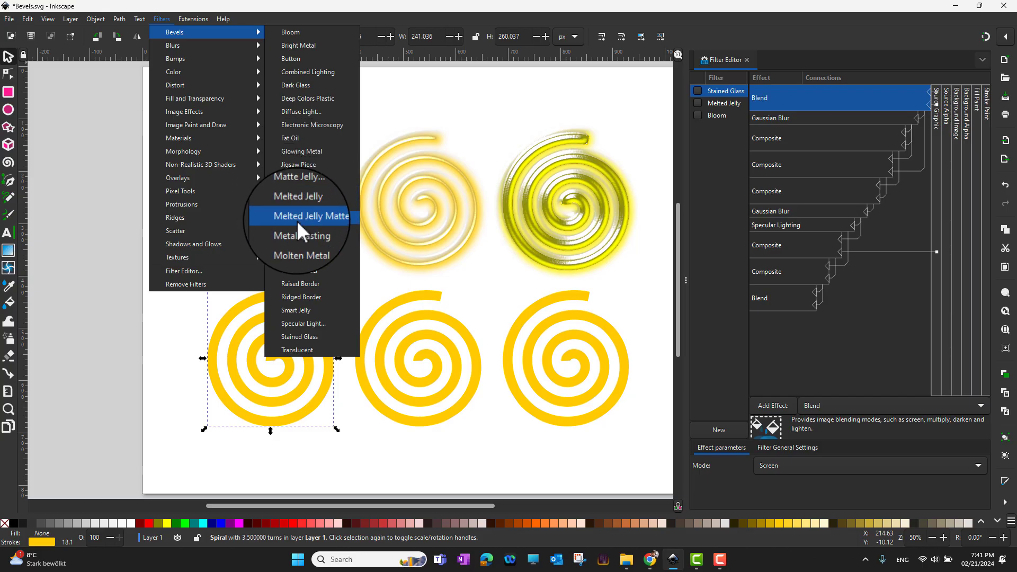
left_click(318, 285)
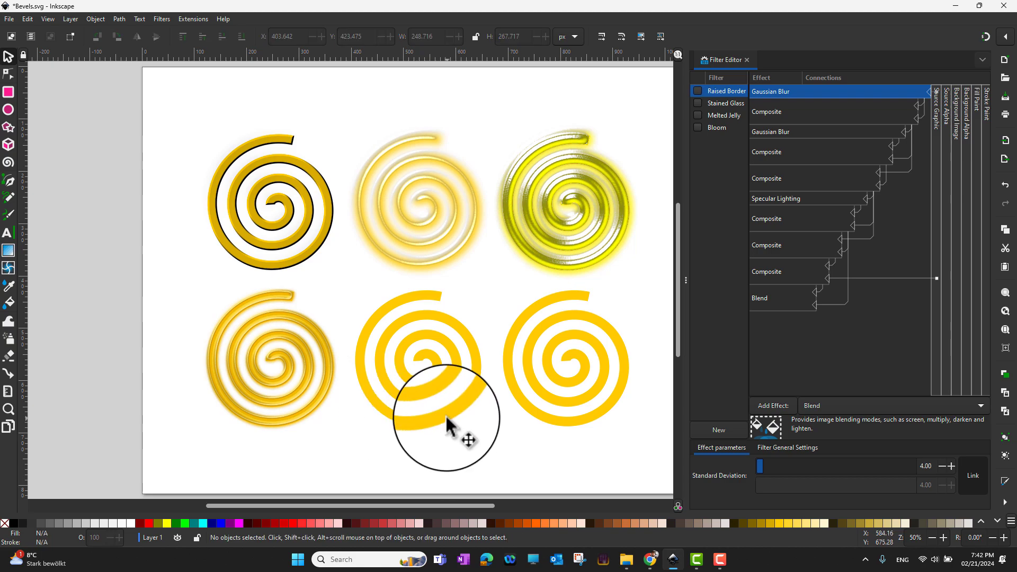
left_click(452, 421)
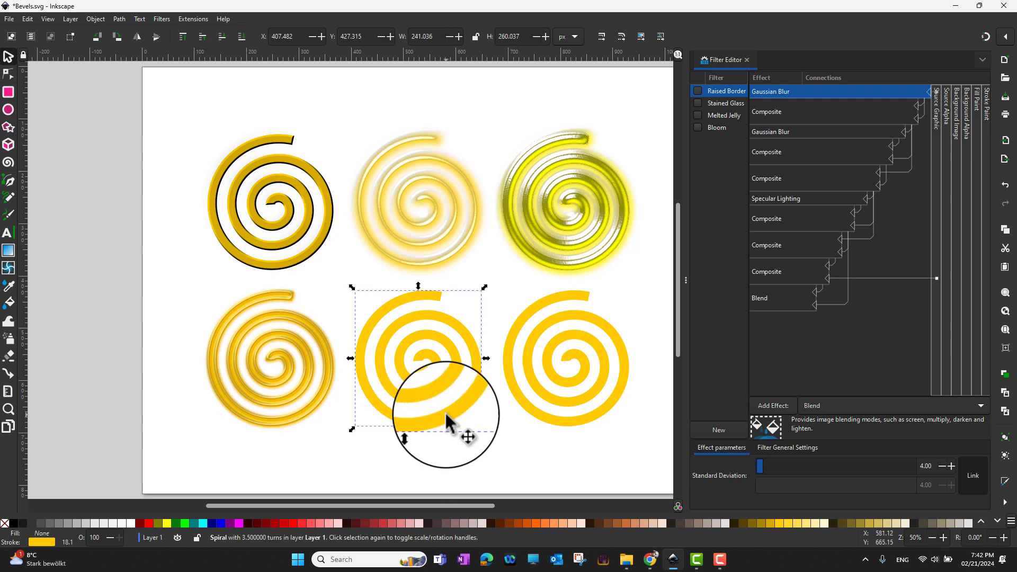
Apply the Filters > Bumps > Bubbly Bumps effect to the bottom-middle spiral
left_click(158, 19)
mouse_move(185, 58)
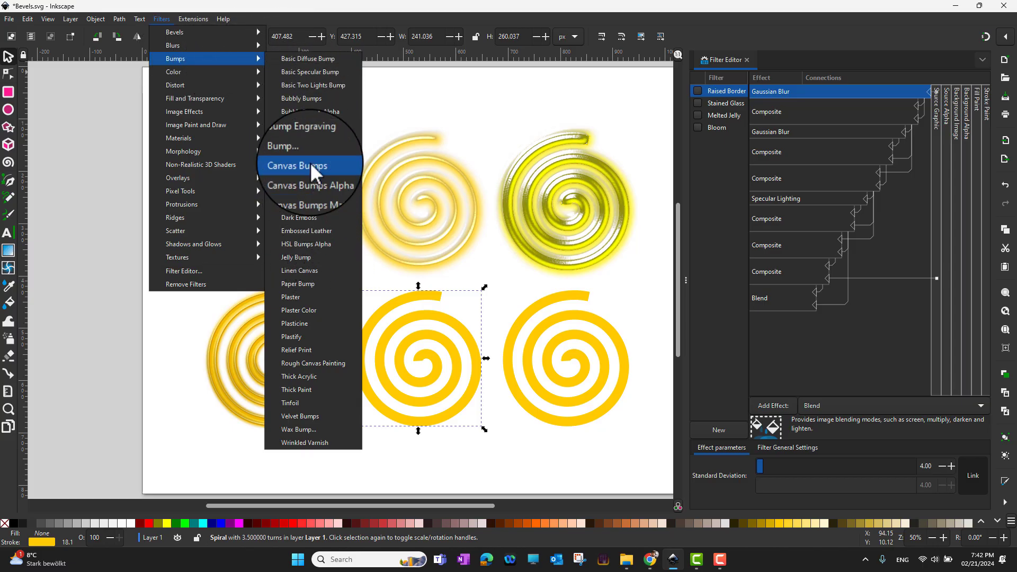
left_click(309, 103)
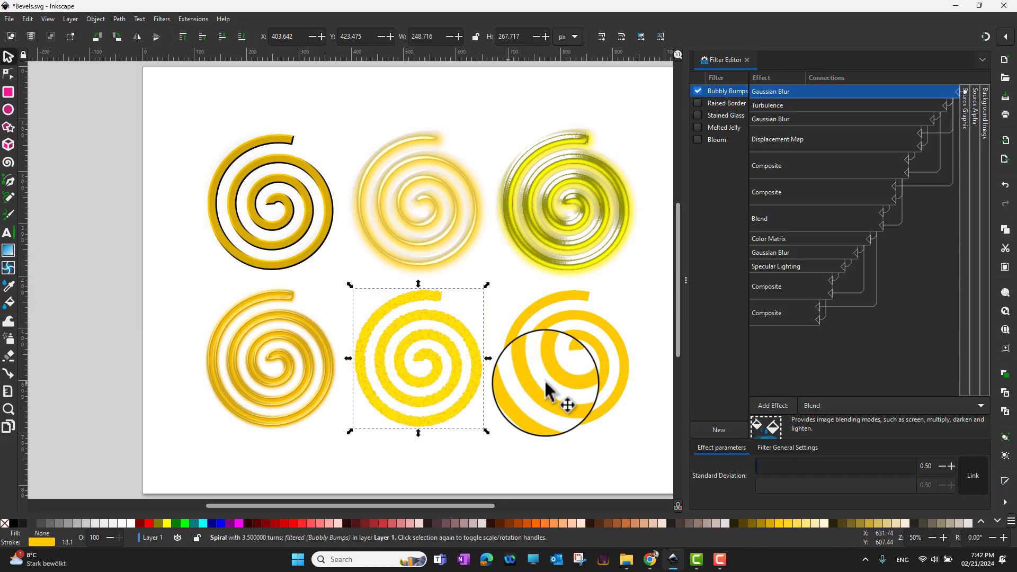
left_click(562, 396)
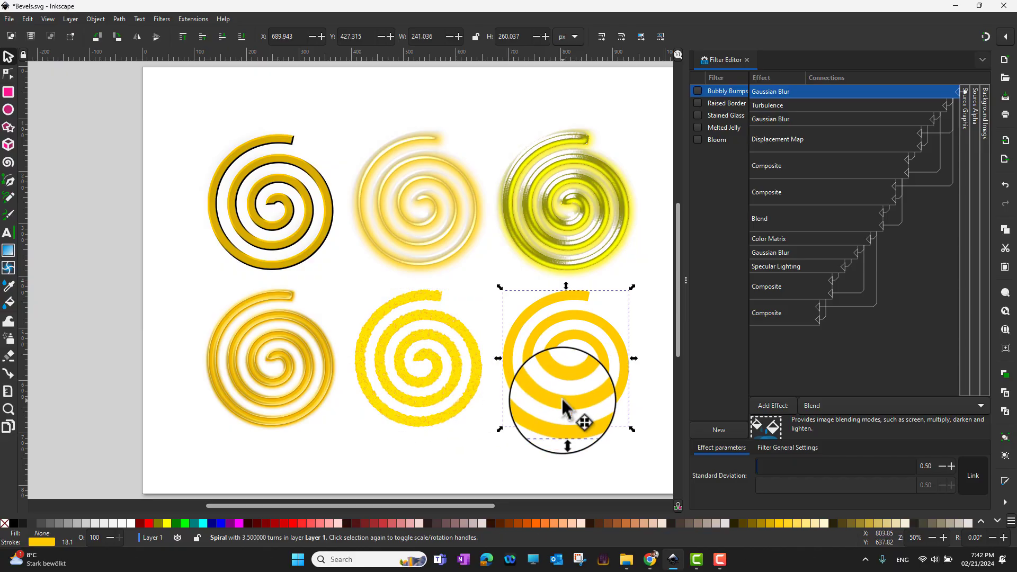
Apply the Filters > Bumps > Wrinkled Varnish effect to the bottom-right spiral
left_click(163, 19)
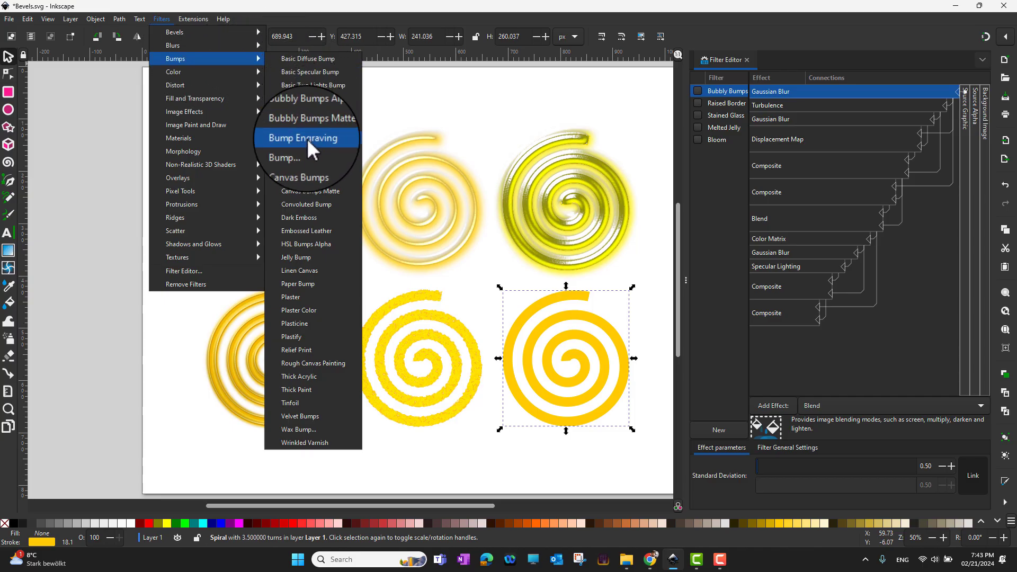
left_click(330, 444)
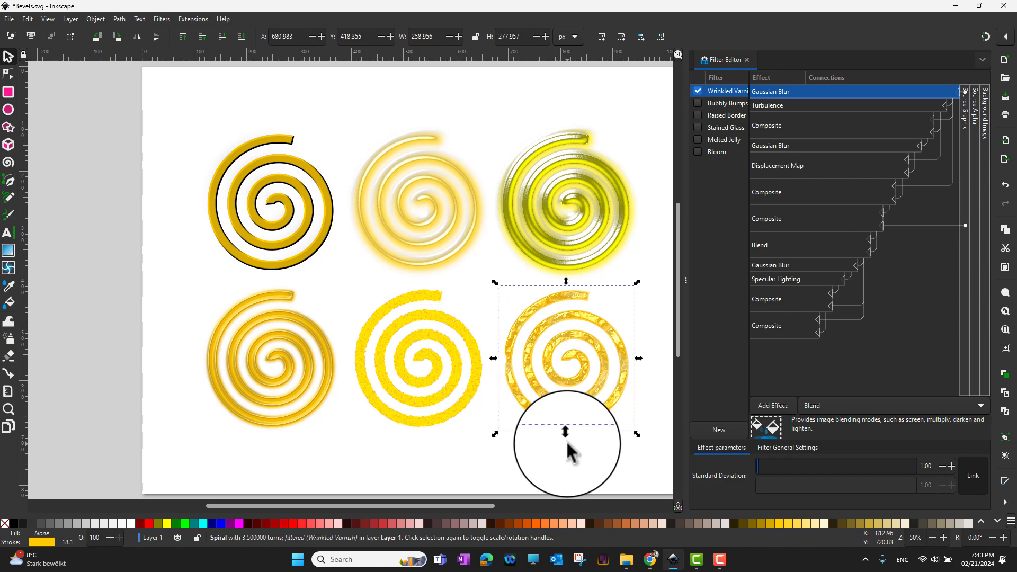